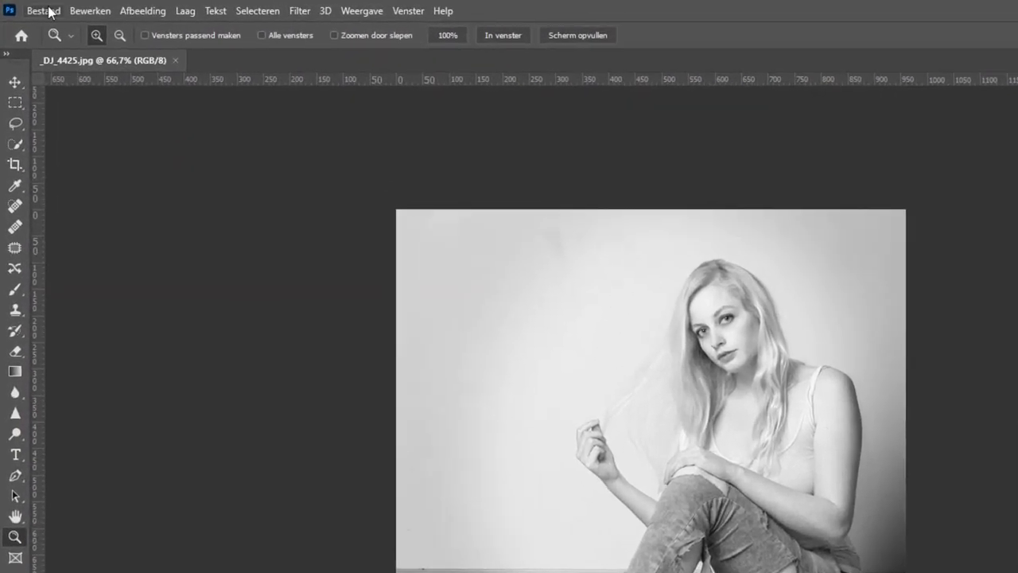
Step: Open Bestandsinfo for _DJ_4425.jpg, showing Canon EOS 5DS, EF85mm f/1.8, 1/100 sec, f/8, ISO 100
left_click(49, 11)
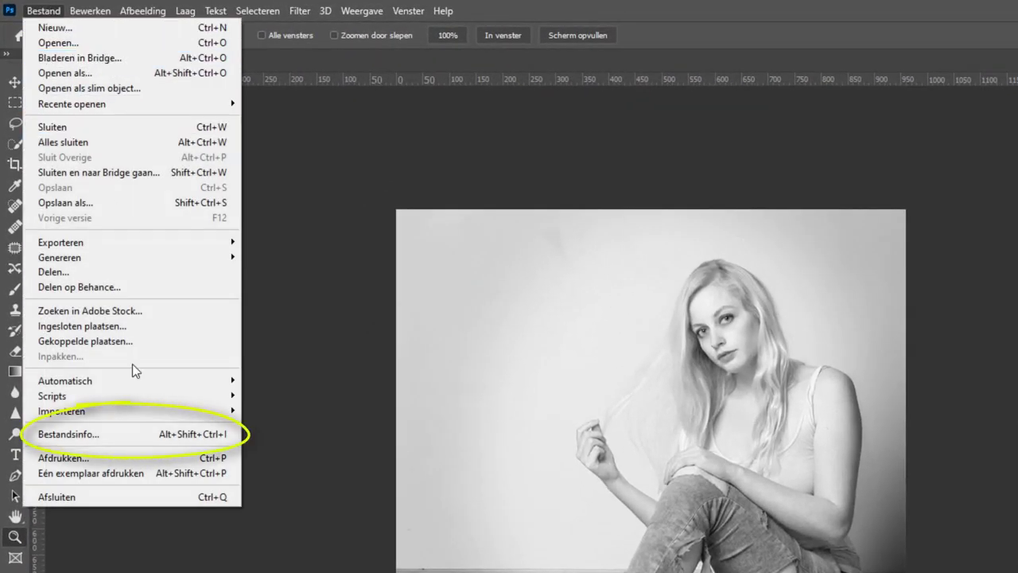
left_click(151, 436)
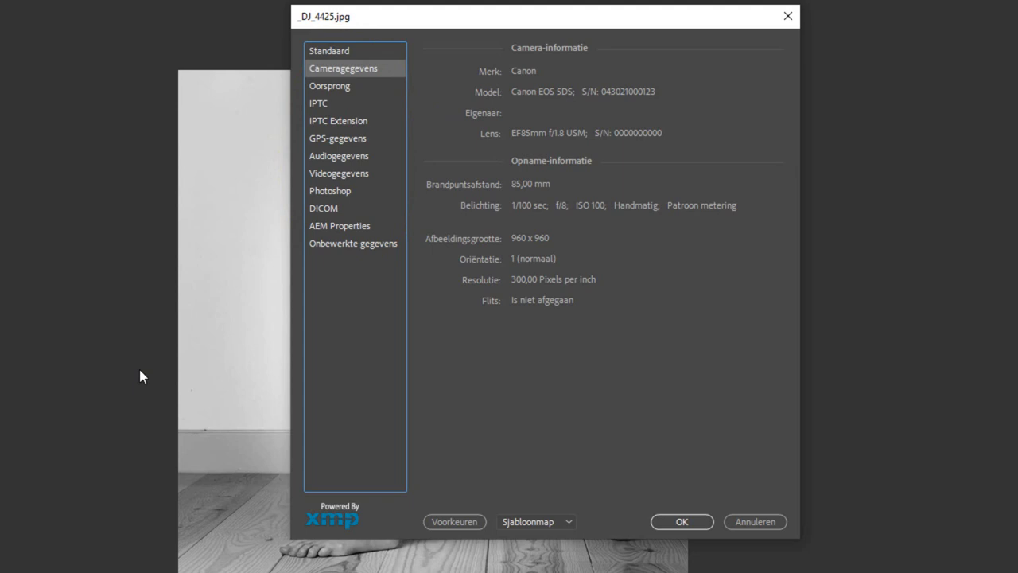
left_click(344, 52)
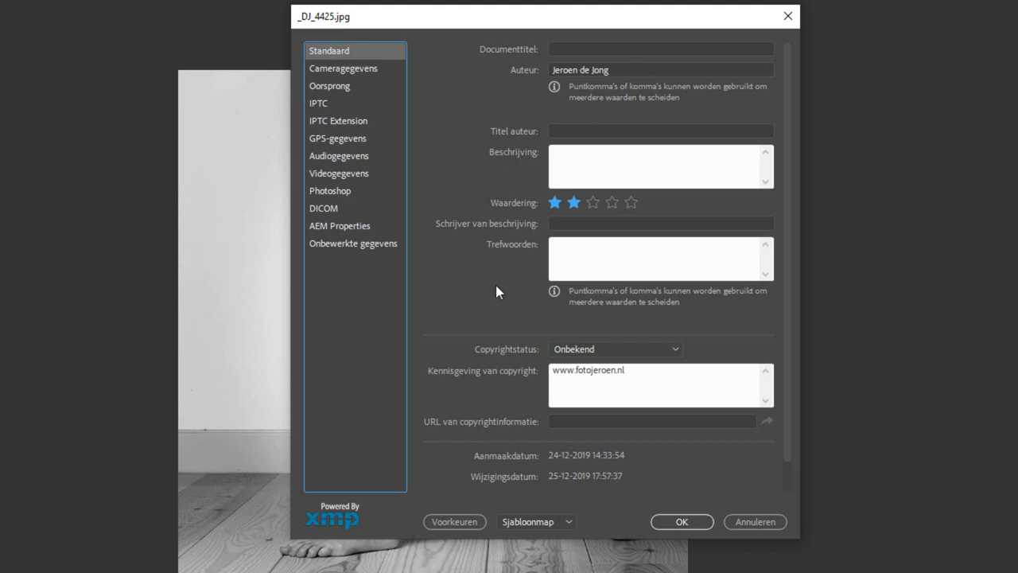
scroll(496, 292, "down", 1)
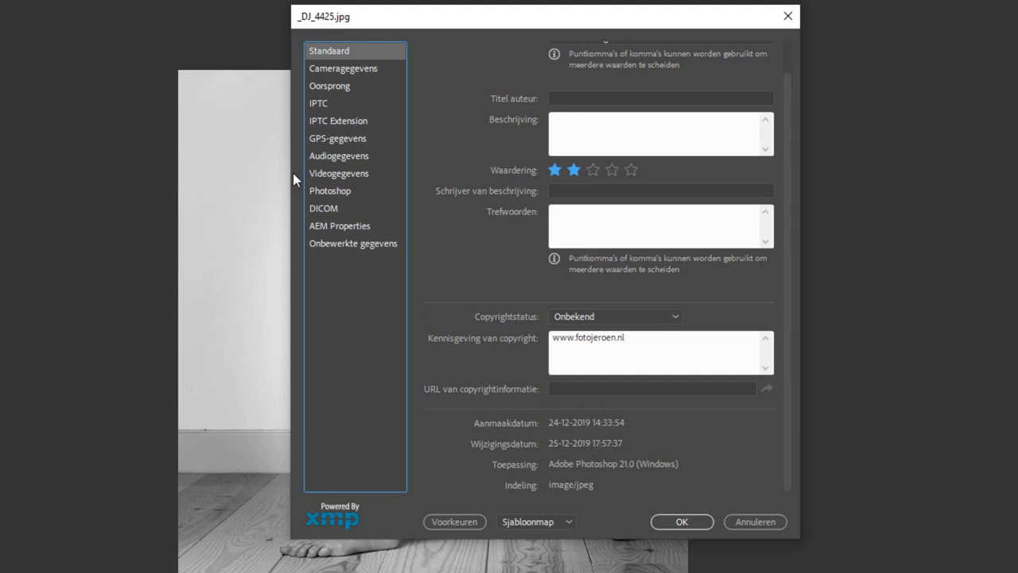
left_click(324, 103)
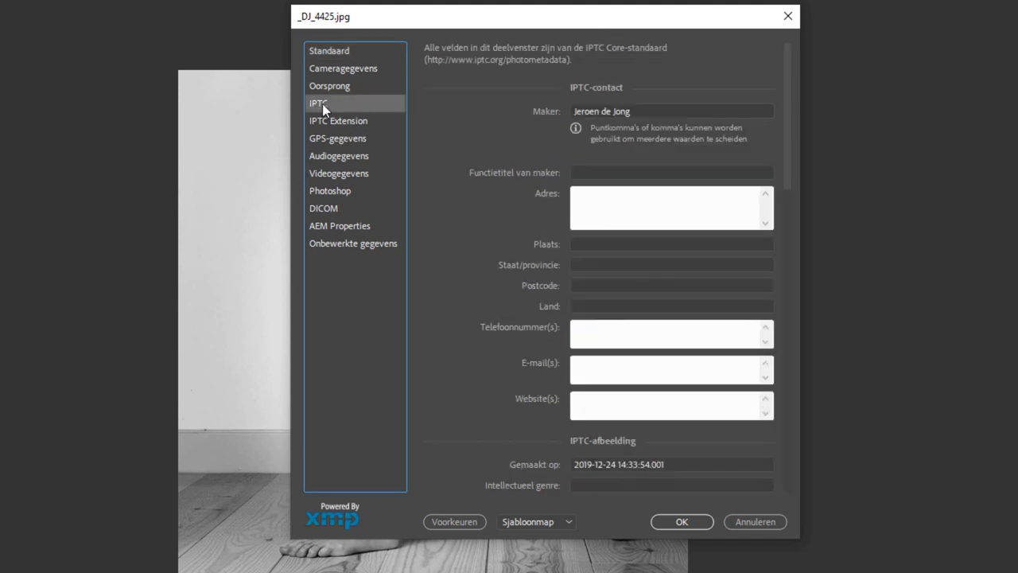
scroll(457, 320, "down", 5)
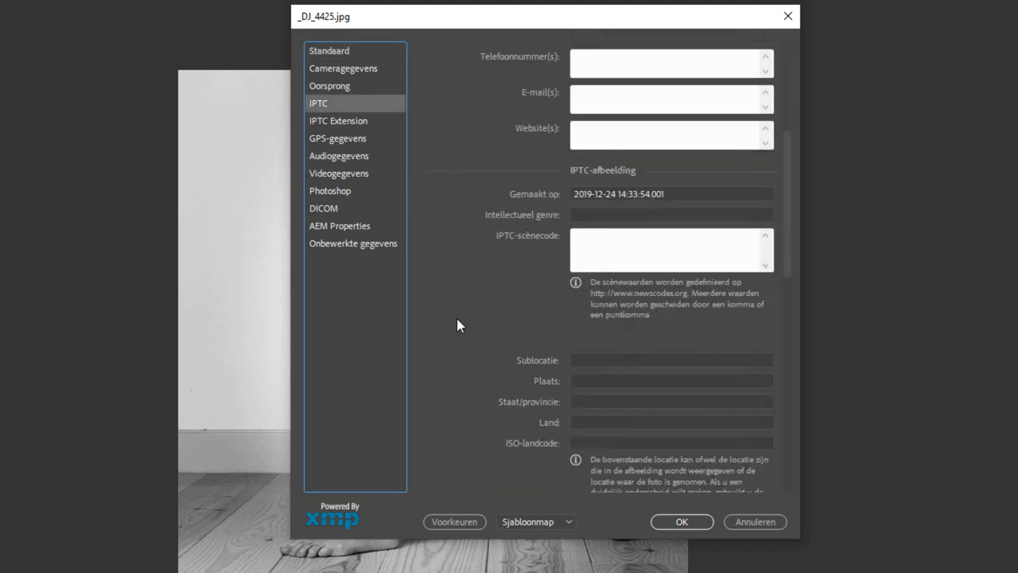
scroll(457, 325, "up", 3)
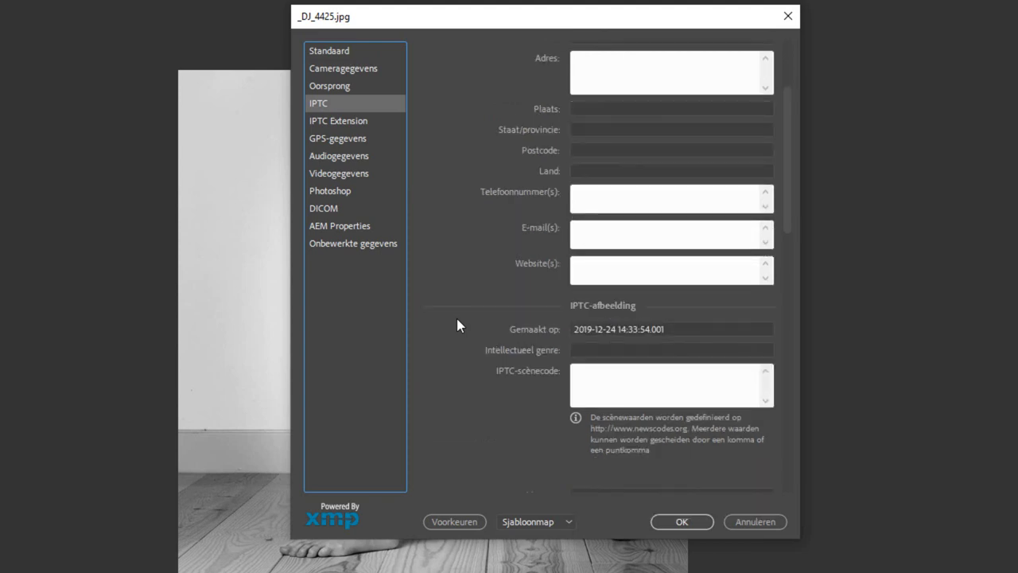
scroll(457, 326, "down", 3)
scroll(456, 325, "down", 3)
scroll(456, 319, "up", 3)
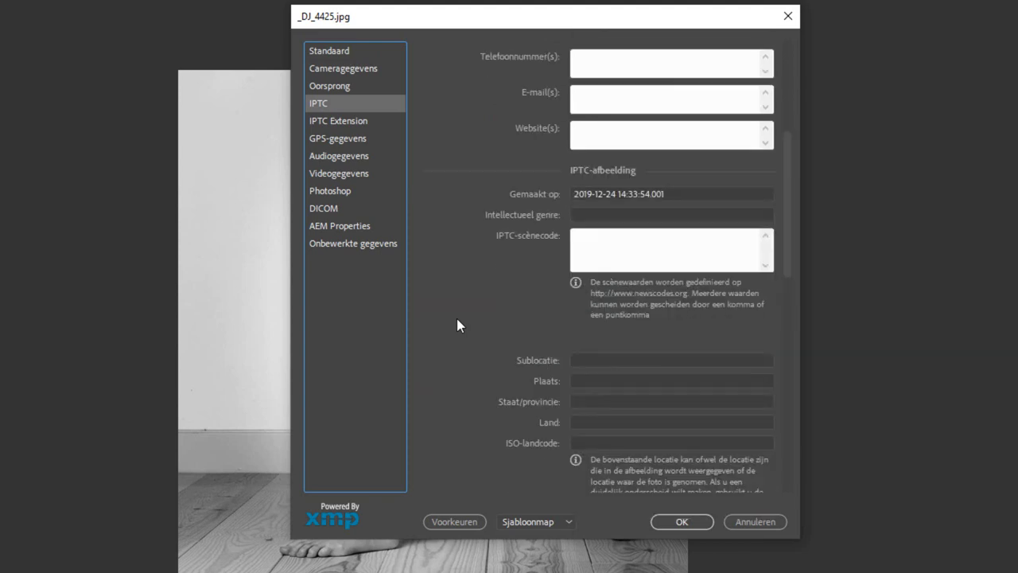
scroll(456, 319, "up", 3)
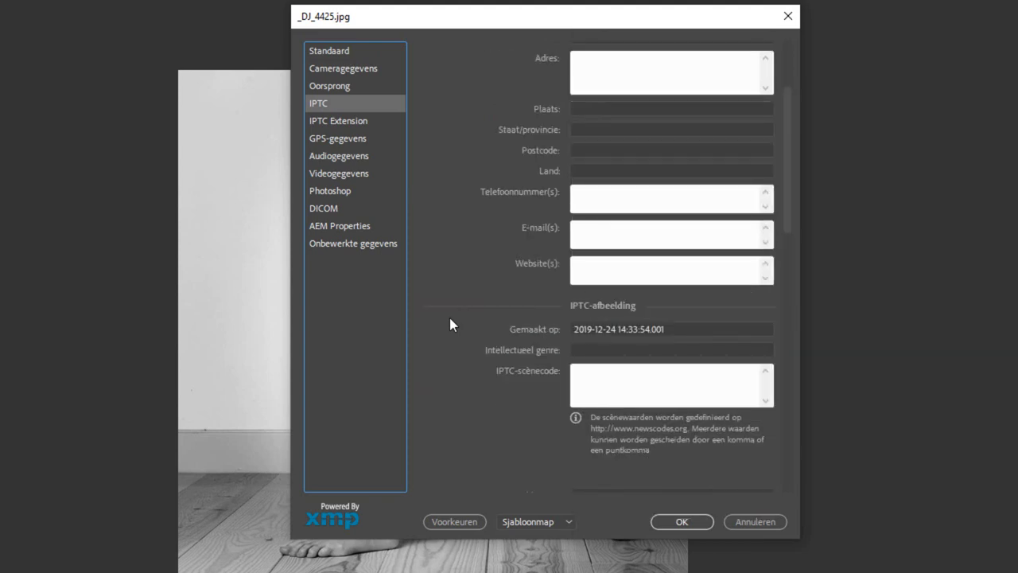
left_click(330, 67)
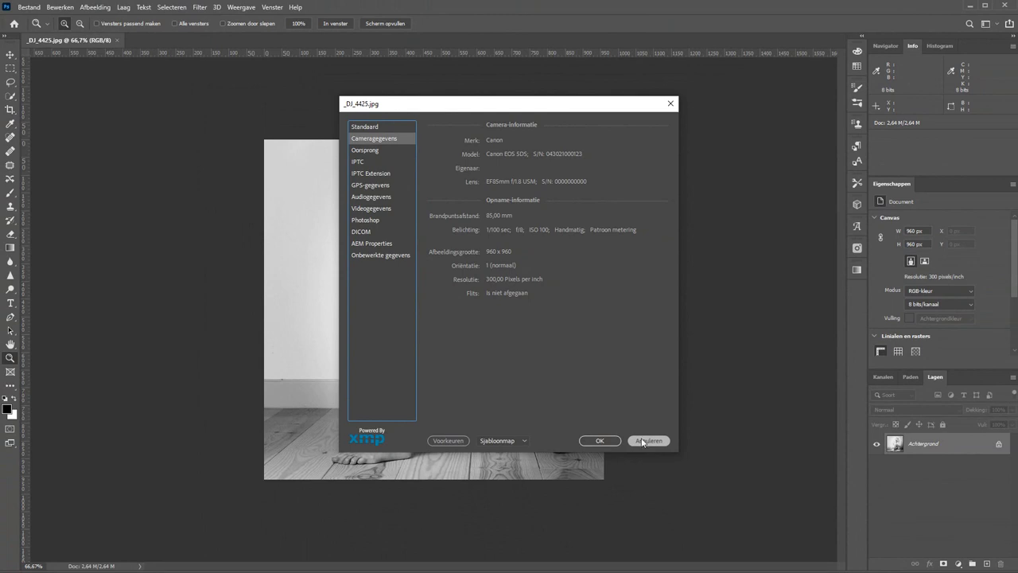
Step: Cancel File Info without saving and reopen the Bestand menu
left_click(643, 440)
left_click(29, 8)
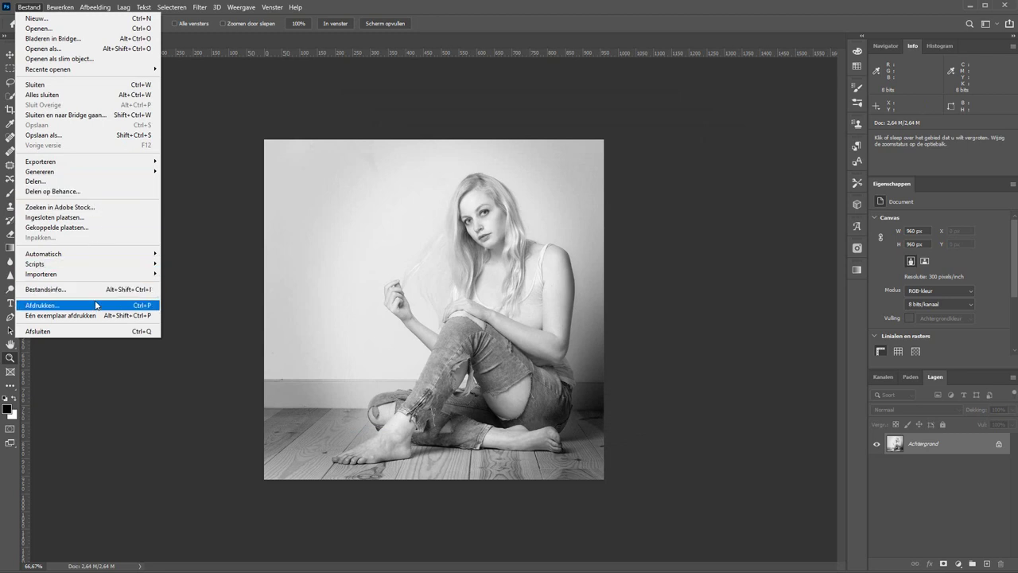
left_click(262, 292)
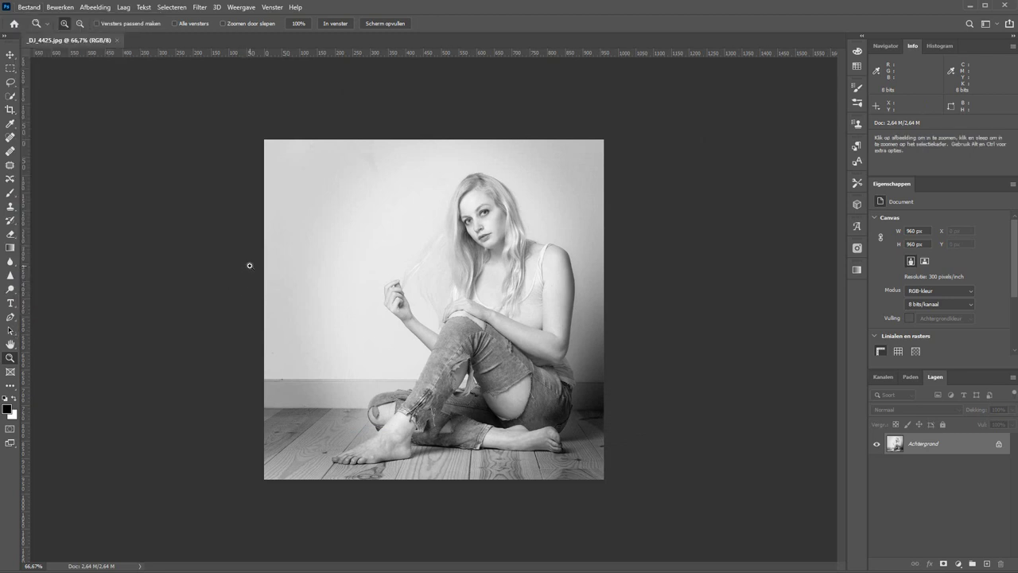
left_click(28, 8)
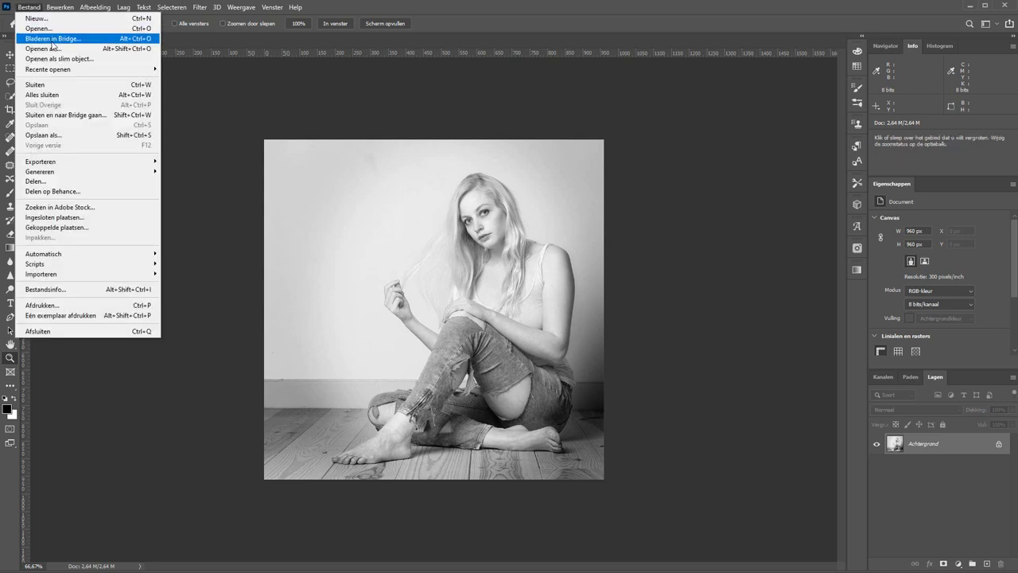
Step: Browse the photo folder in Bridge and check _DJ_4445's metadata
left_click(52, 39)
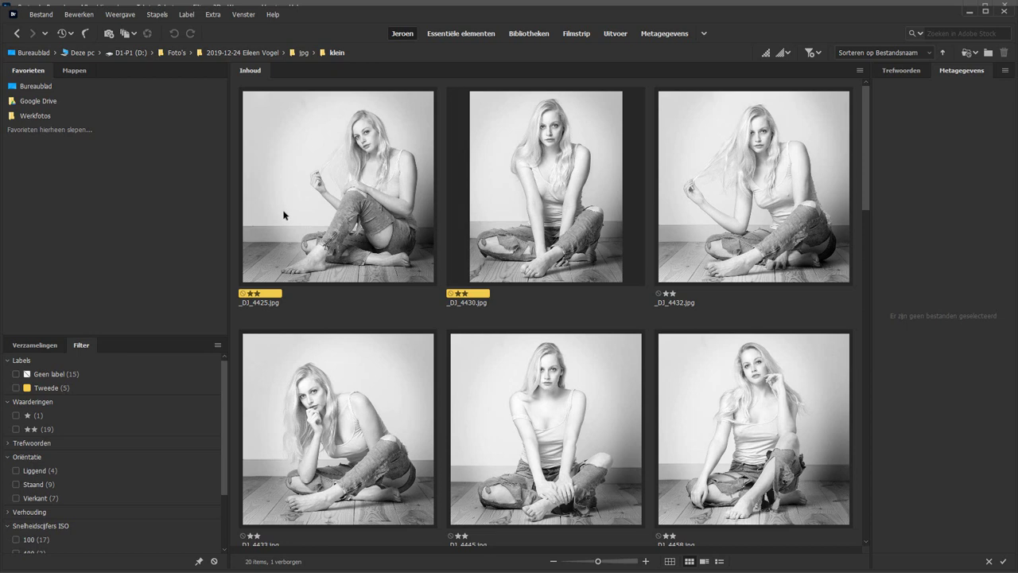
left_click(534, 396)
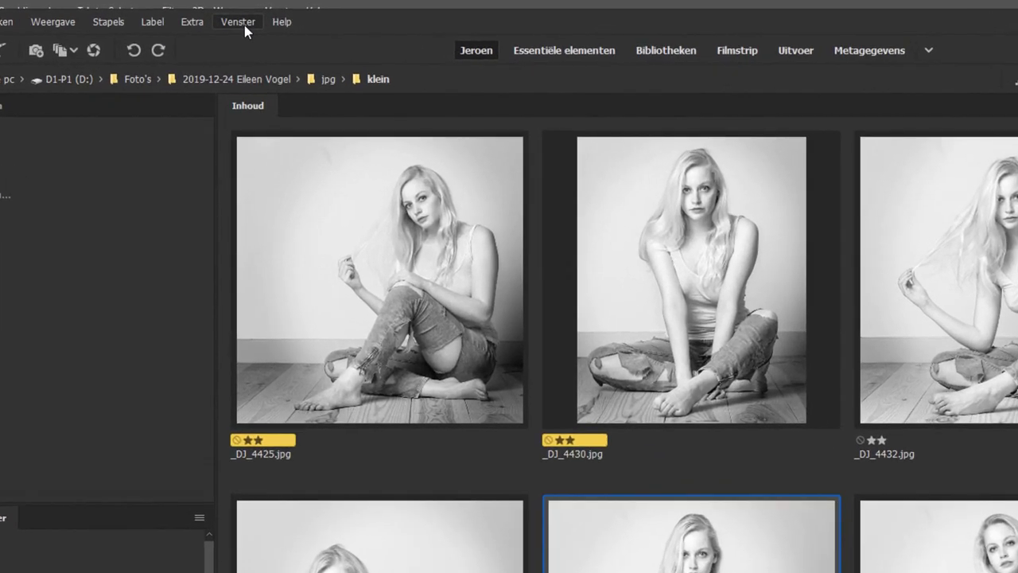
left_click(246, 23)
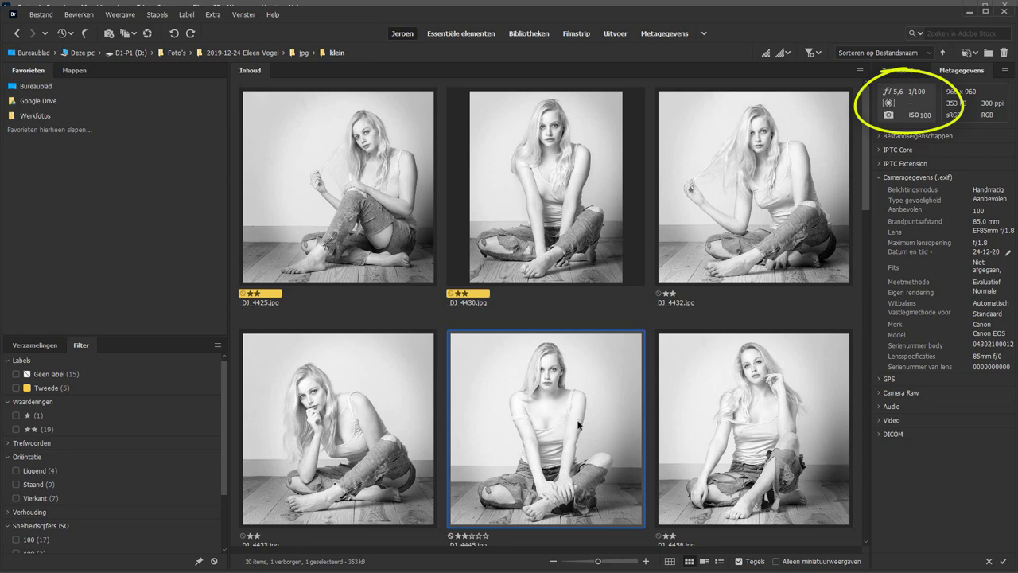
scroll(591, 427, "down", 5)
scroll(568, 425, "down", 5)
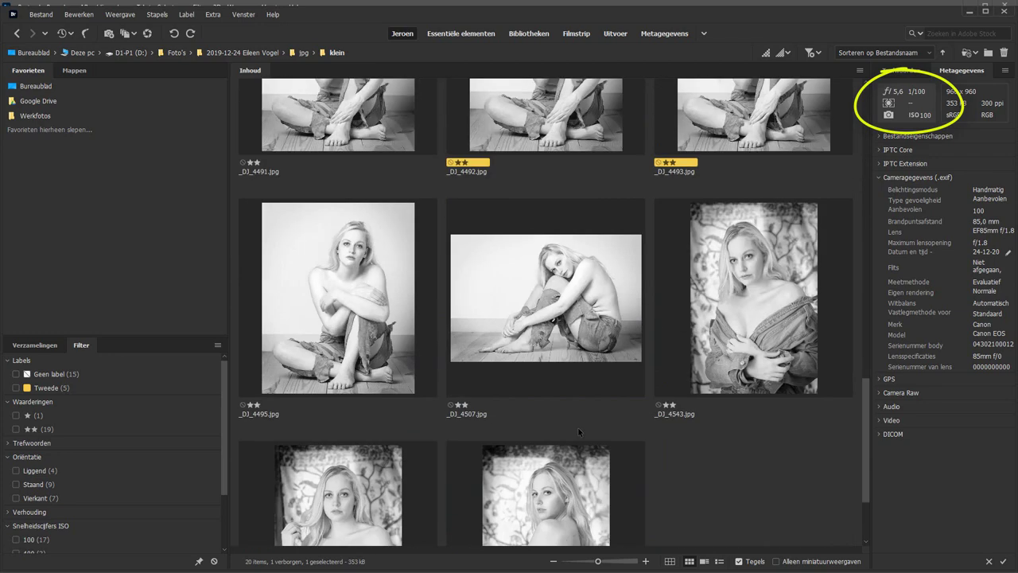
Step: Compare camera data of _DJ_4543 and _DJ_4467 in a widened Metadata panel, then minimise Bridge
left_click(743, 308)
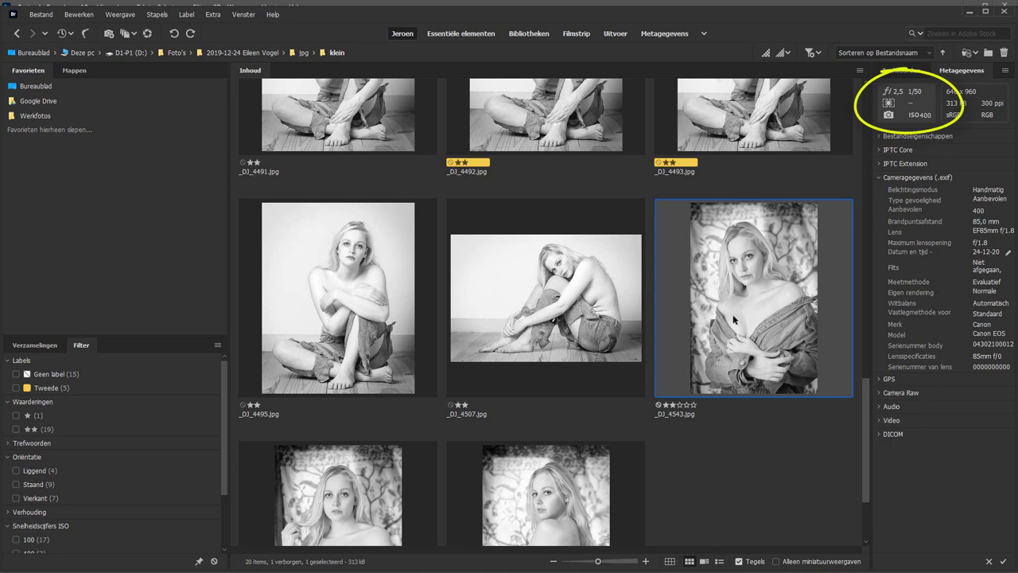
scroll(724, 316, "up", 5)
left_click(600, 239)
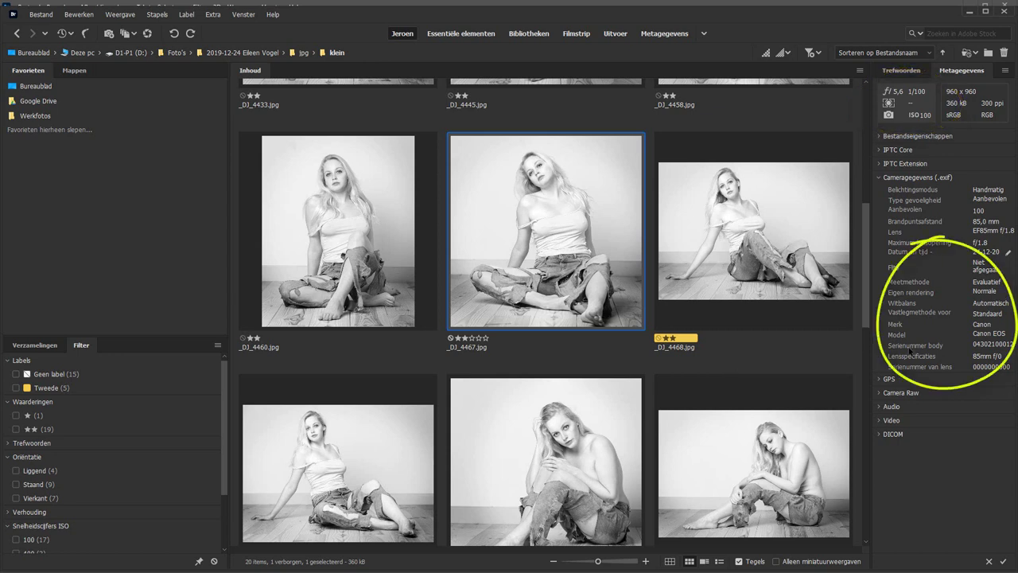
left_click_drag(872, 339, 798, 339)
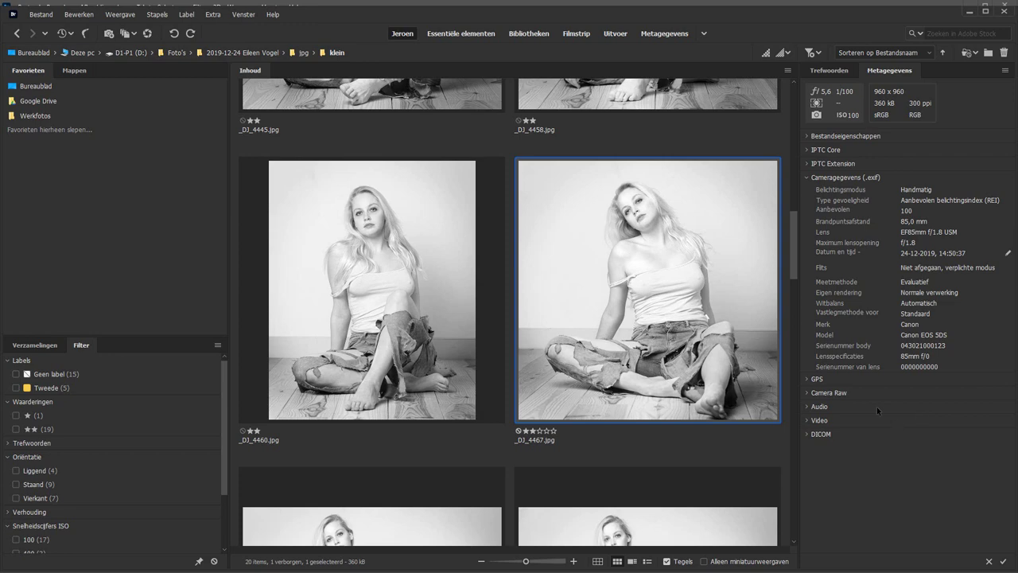
left_click(968, 10)
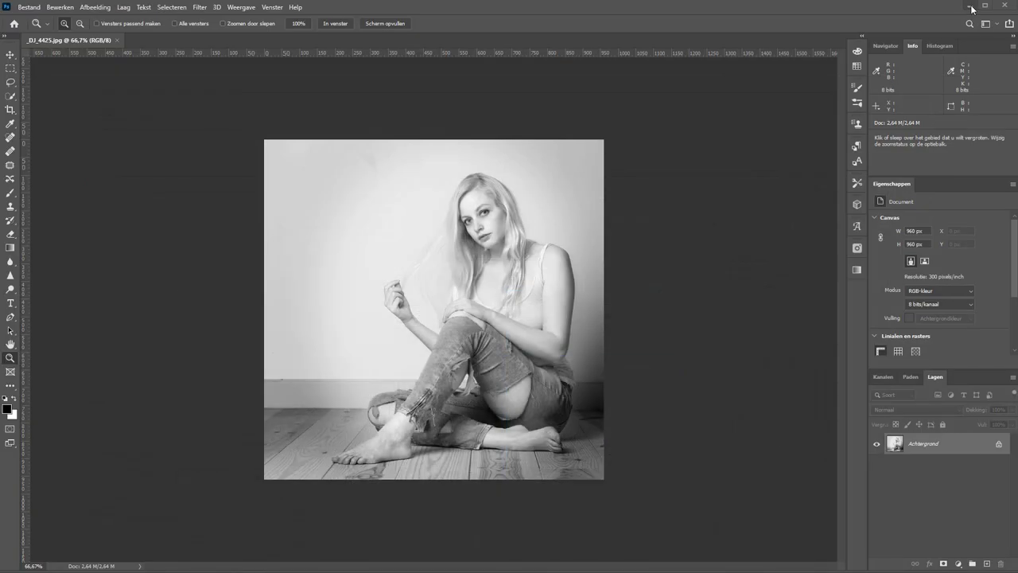
Step: Switch to Lightroom Classic, show the histogram (ISO 100, 85 mm, f/8, 1/100 sec) and enter Bibliotheek
left_click(970, 6)
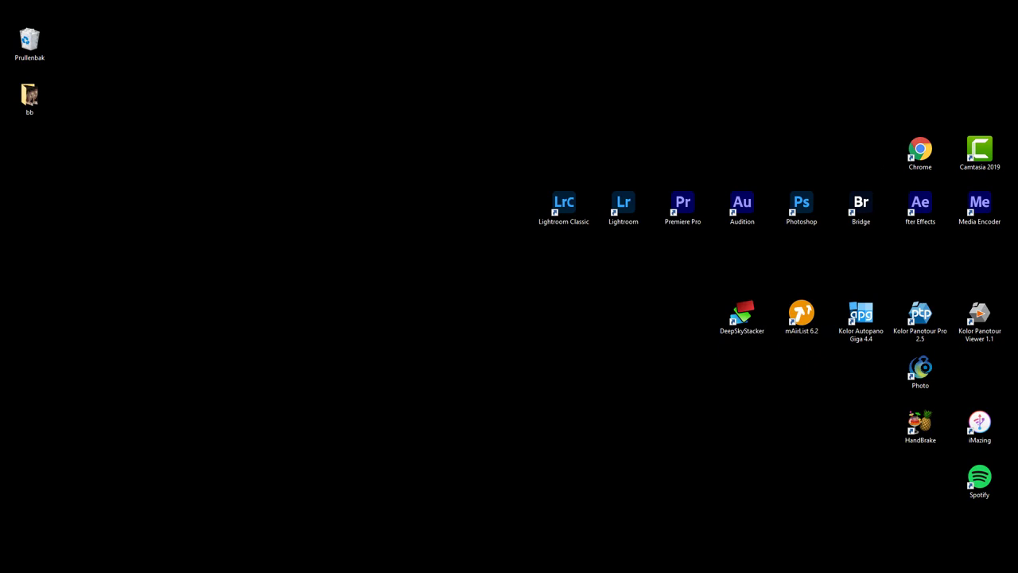
key("alt+Tab")
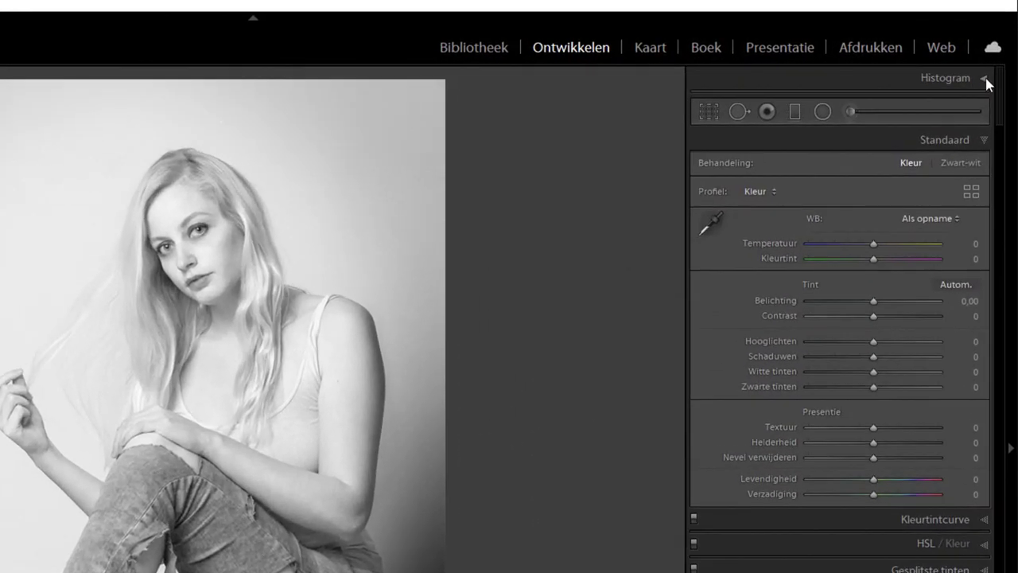
left_click(984, 78)
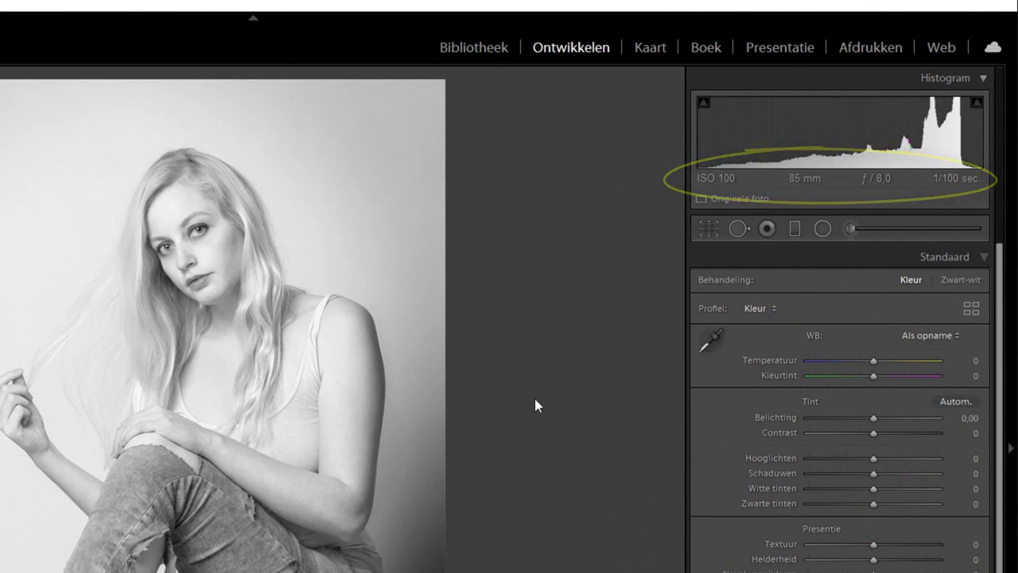
left_click(473, 49)
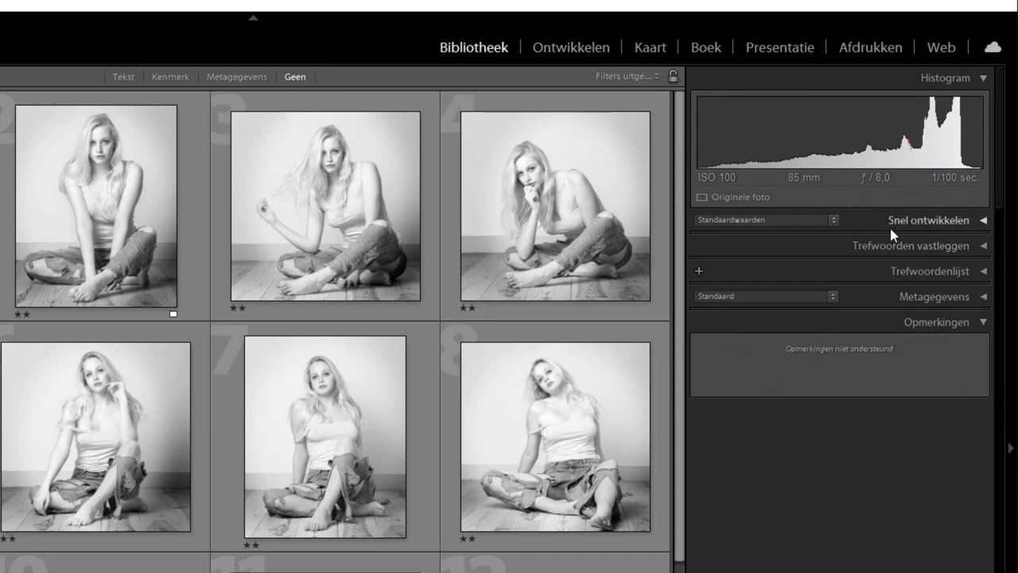
Step: Expand Metagegevens, compare _DJ_4493 with _DJ_4543 (ISO 400, 1/50 sec, f/2.5), then minimise Lightroom
left_click(986, 297)
scroll(901, 497, "down", 2)
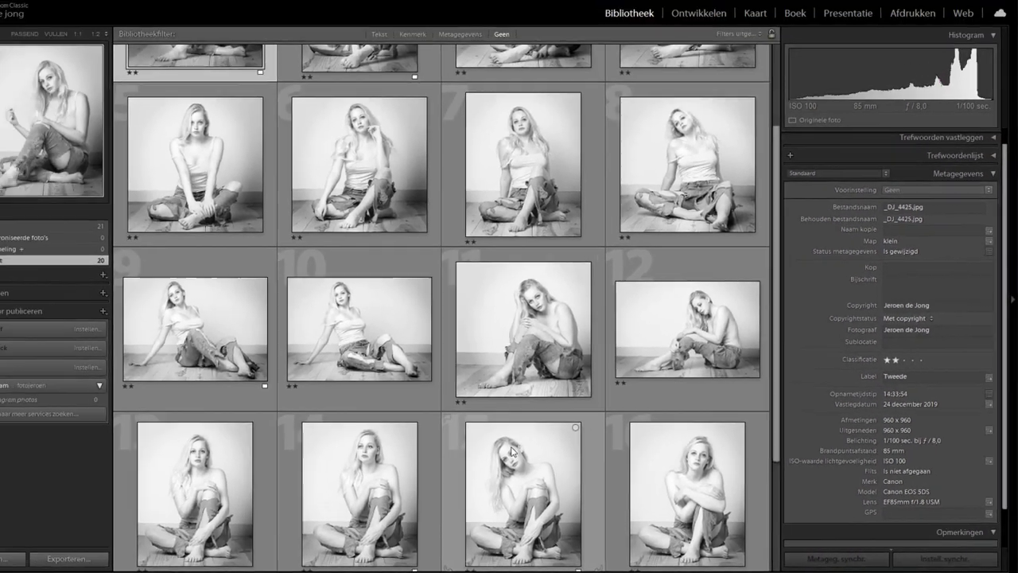
left_click(546, 469)
scroll(546, 461, "down", 2)
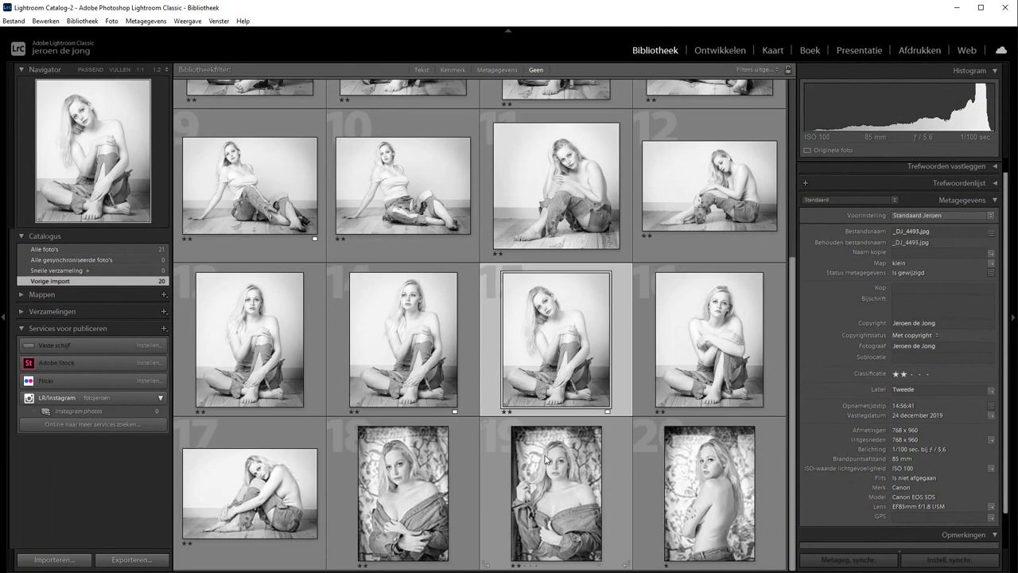
left_click(395, 484)
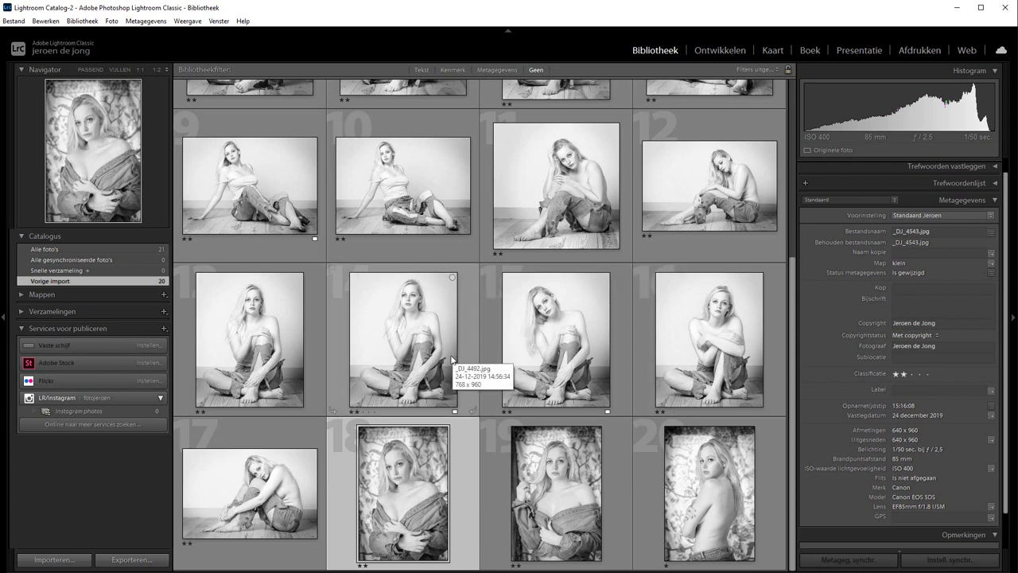
left_click(955, 7)
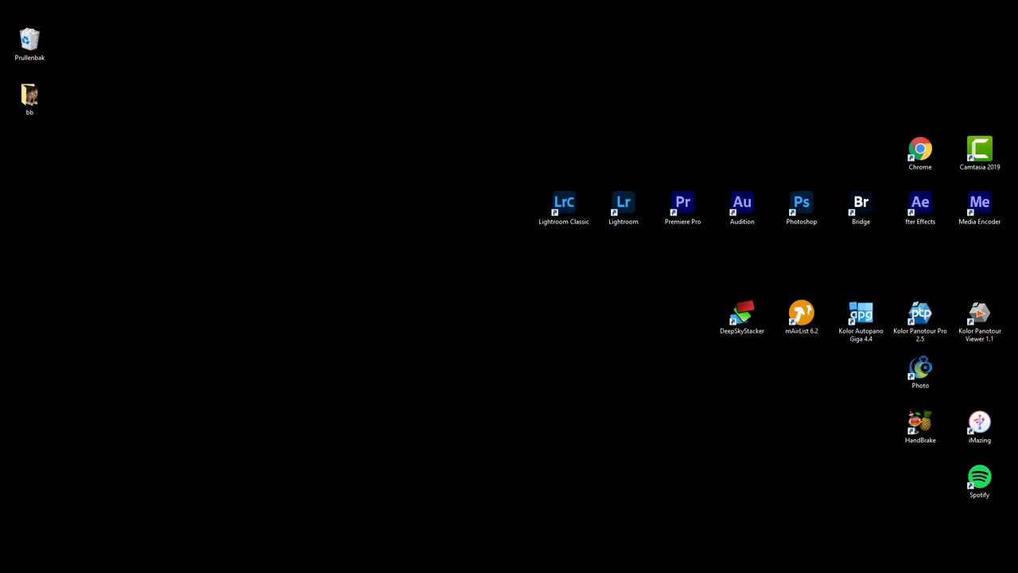
Step: Open the klein folder and review _DJ_4468.jpg's Details properties (Canon EOS 5DS, f/5.6, 1/100 sec)
left_click(268, 556)
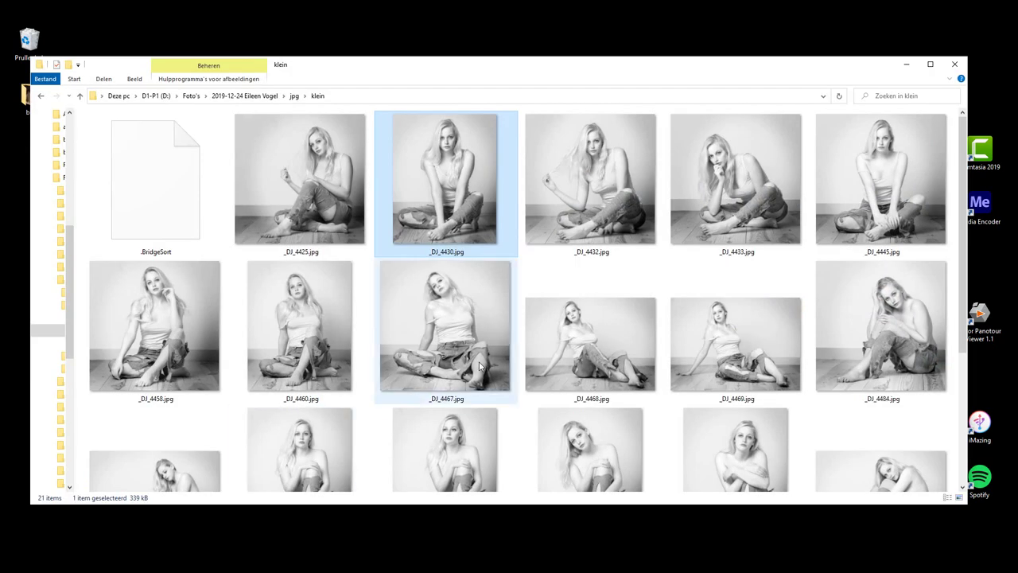
right_click(598, 335)
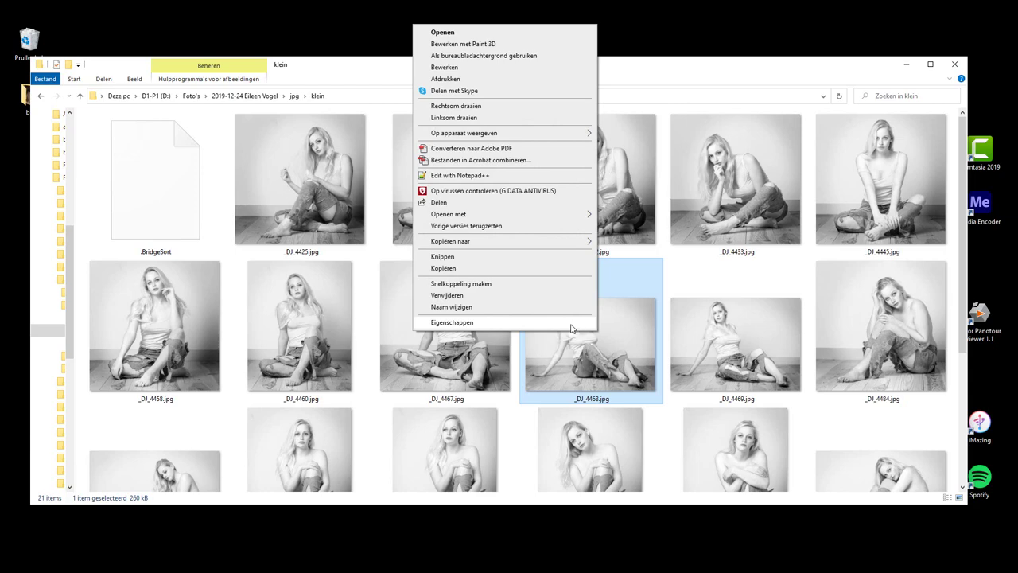
left_click(452, 322)
left_click_drag(680, 306, 471, 143)
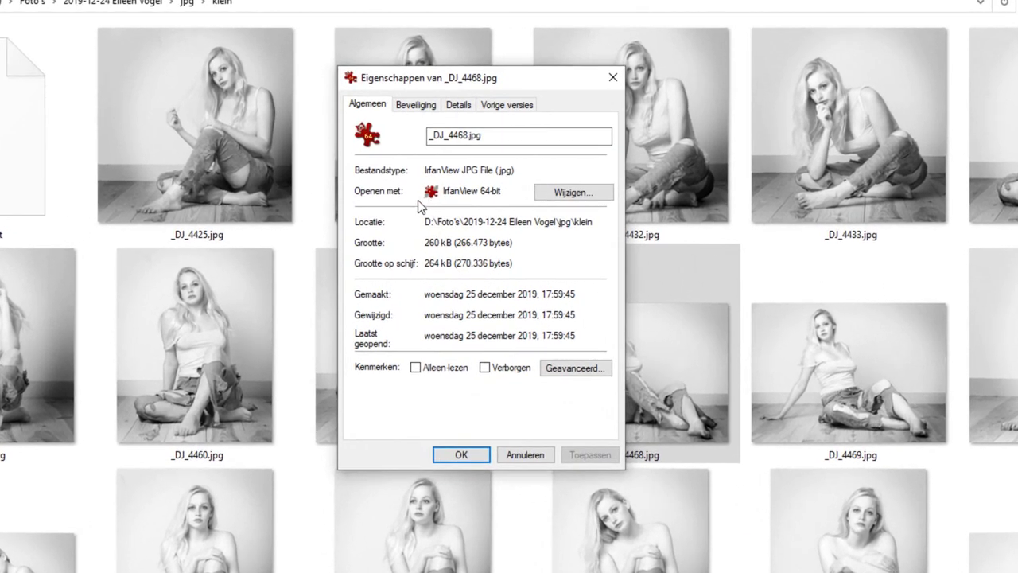
left_click(457, 109)
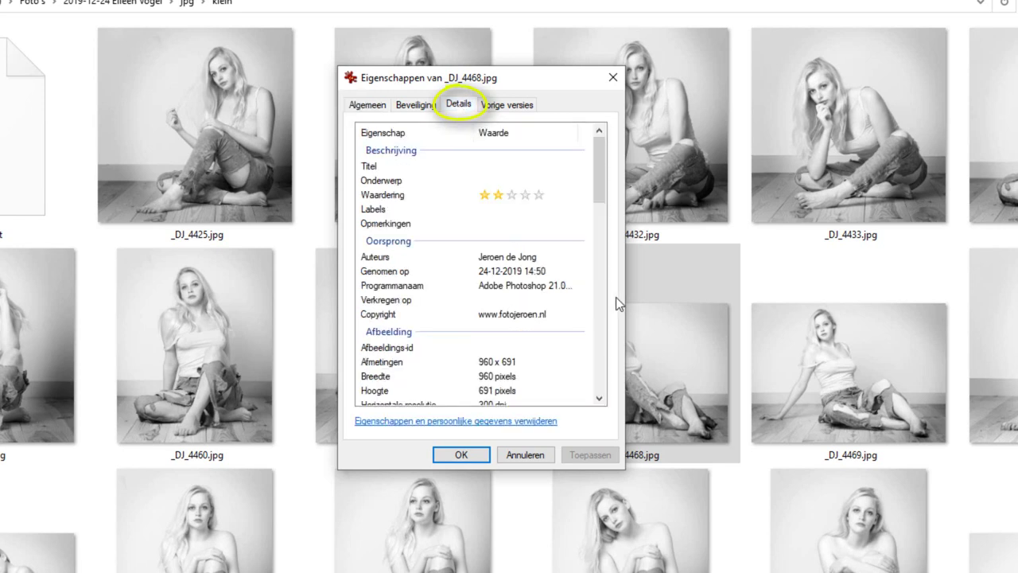
left_click_drag(598, 180, 611, 264)
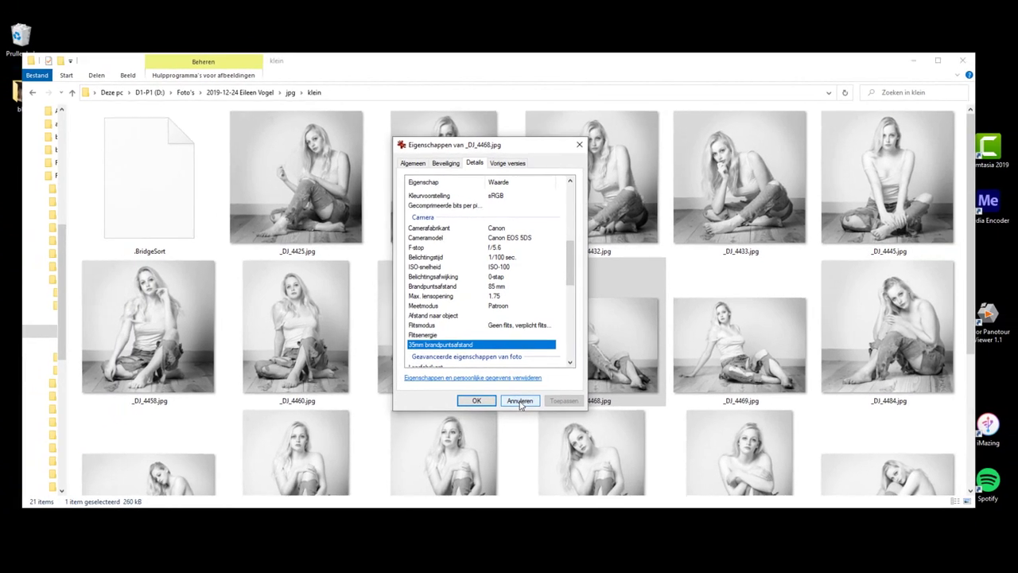
left_click(526, 455)
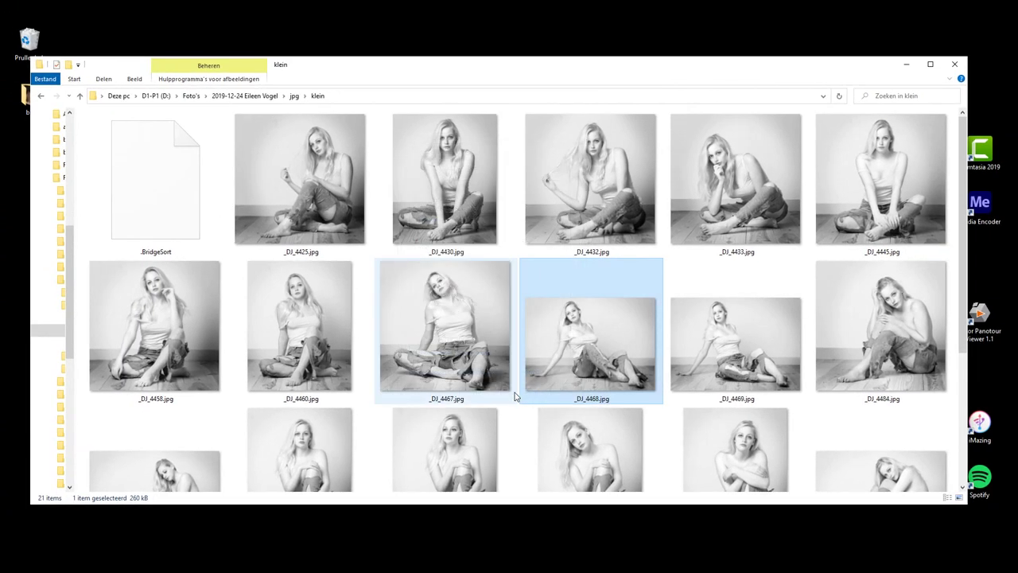